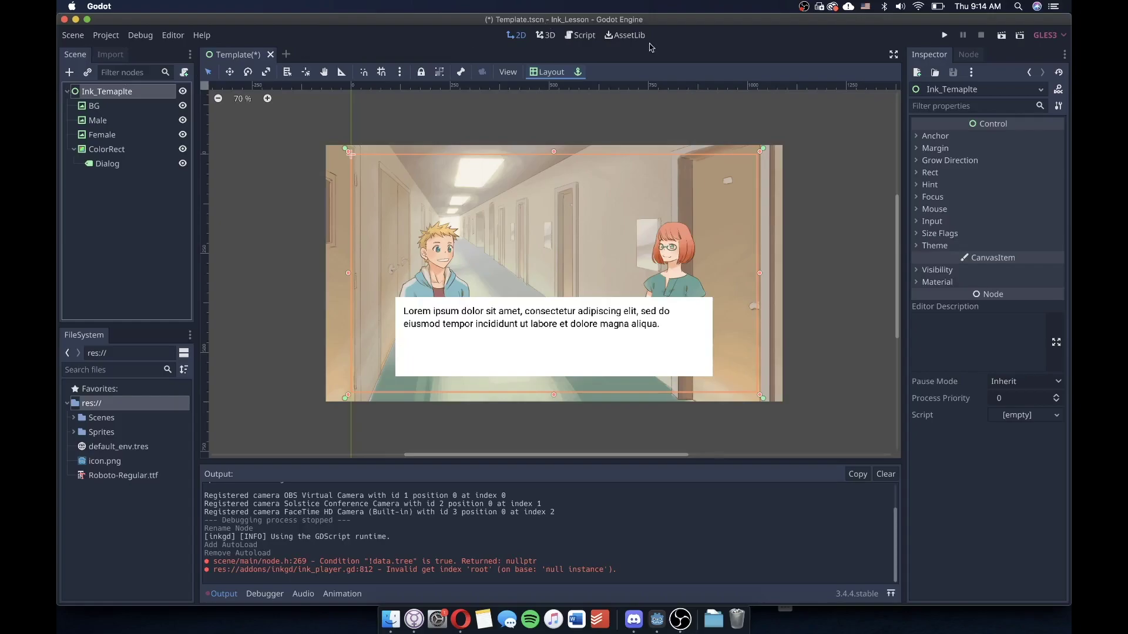
Find 'inkgd' in AssetLib, then download and install the inkgd 0.4.5 asset into the project.
left_click(618, 36)
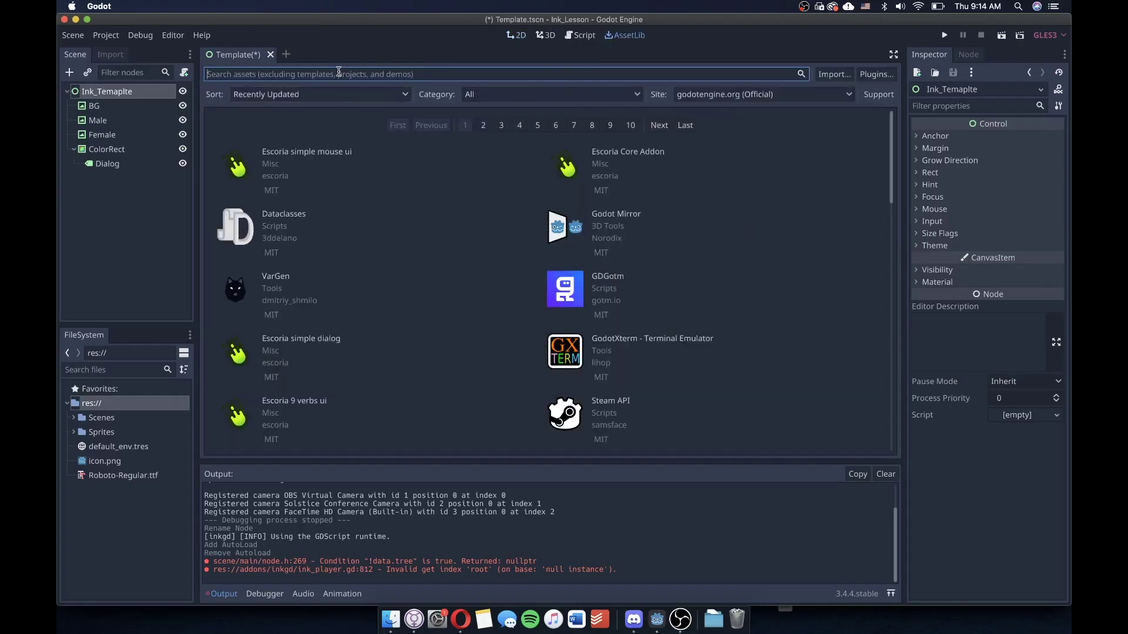
type("inkgd")
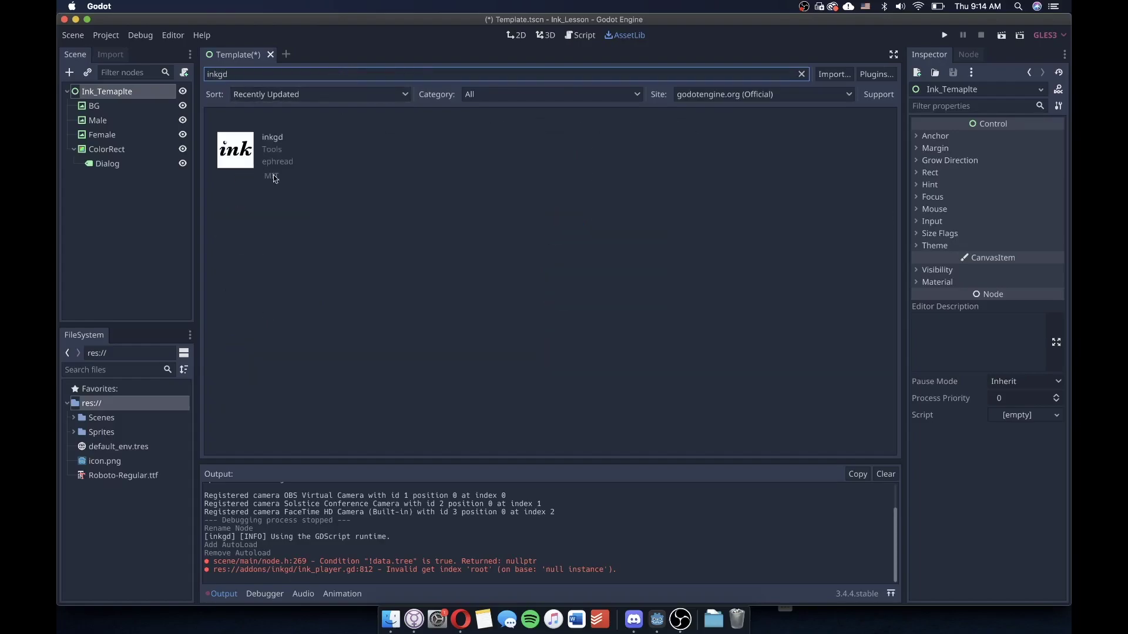
left_click(247, 167)
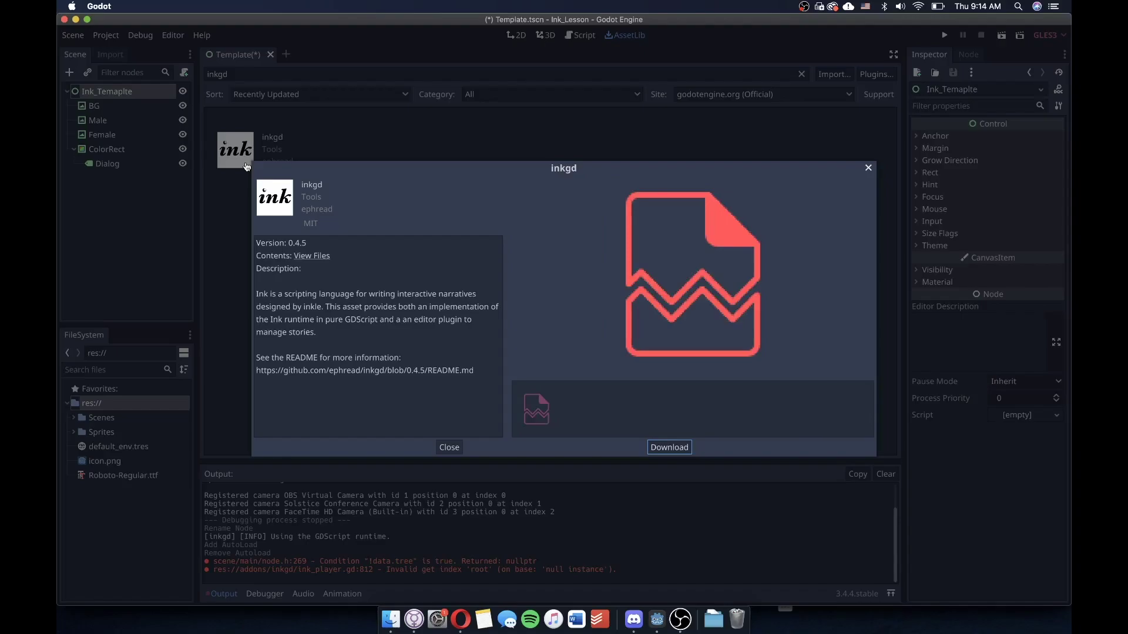
left_click(674, 450)
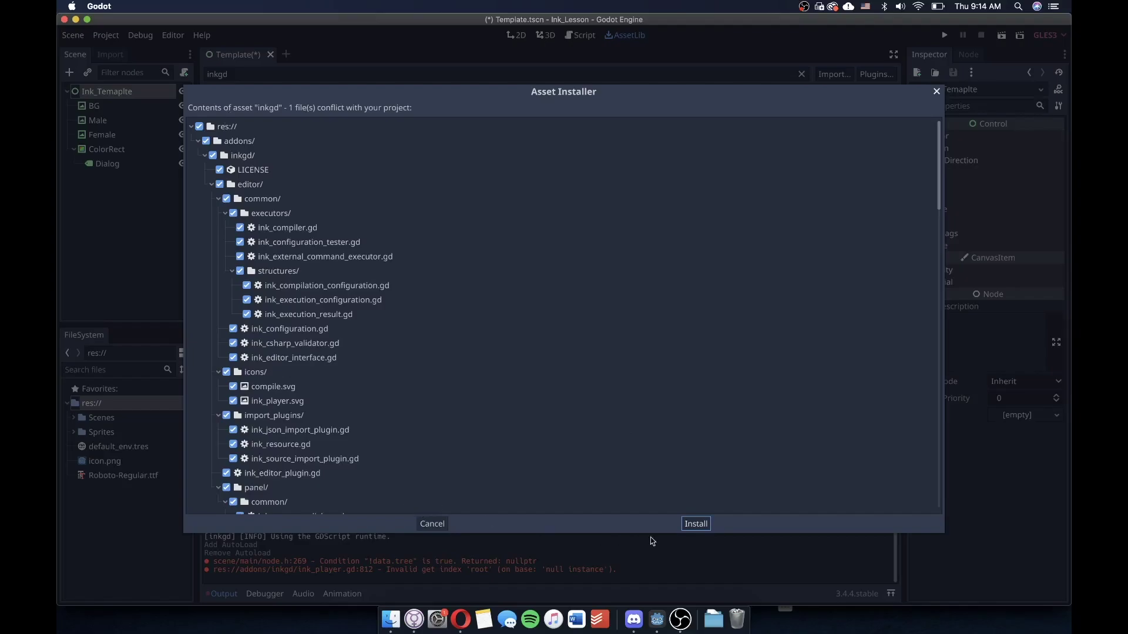
left_click(700, 525)
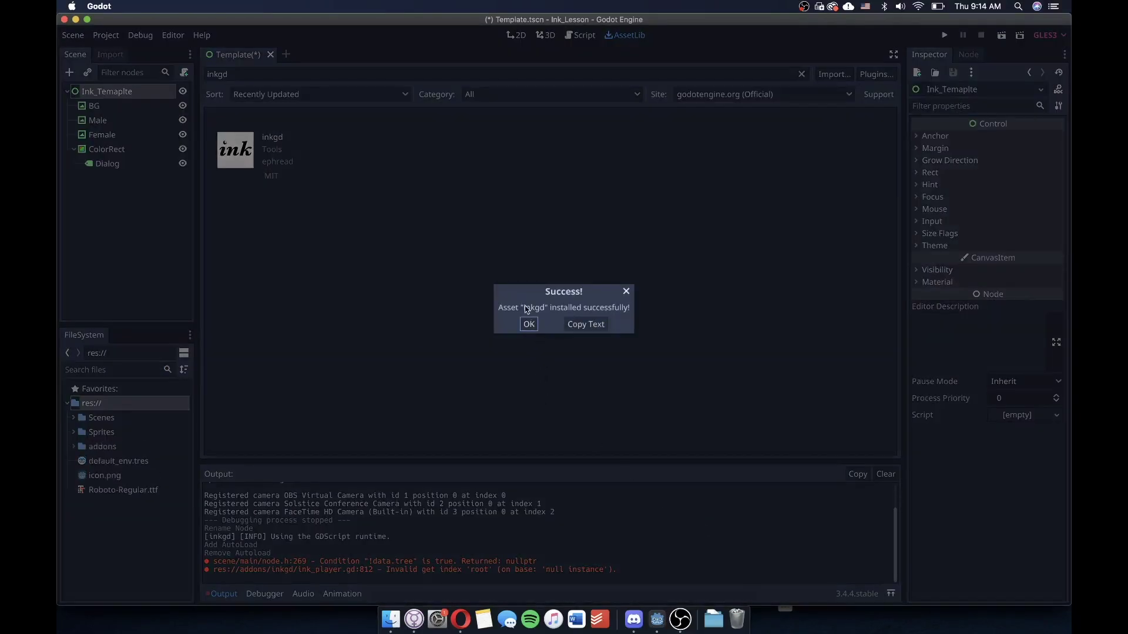
left_click(530, 325)
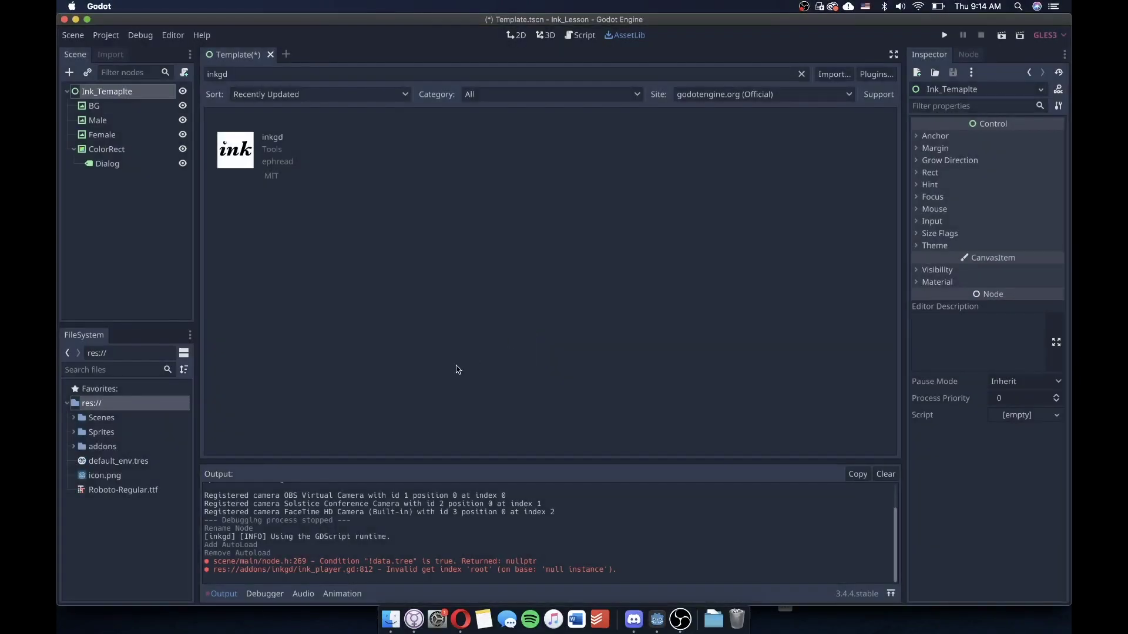
Enable the InkGD plugin in the Plugins tab of Project Settings.
left_click(105, 37)
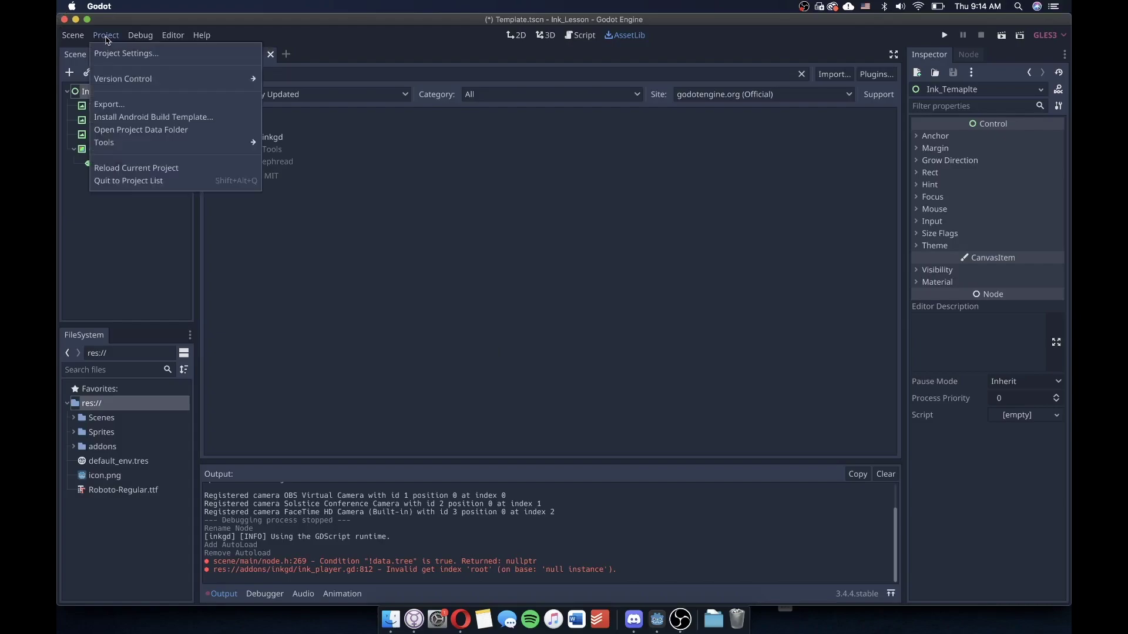
left_click(109, 54)
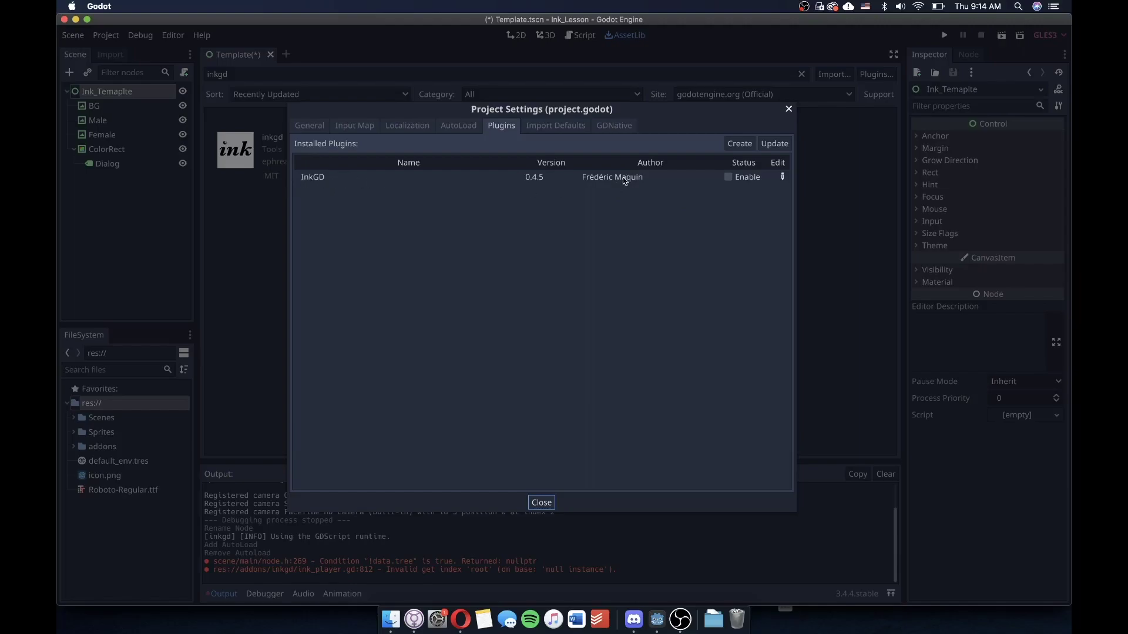
left_click(728, 177)
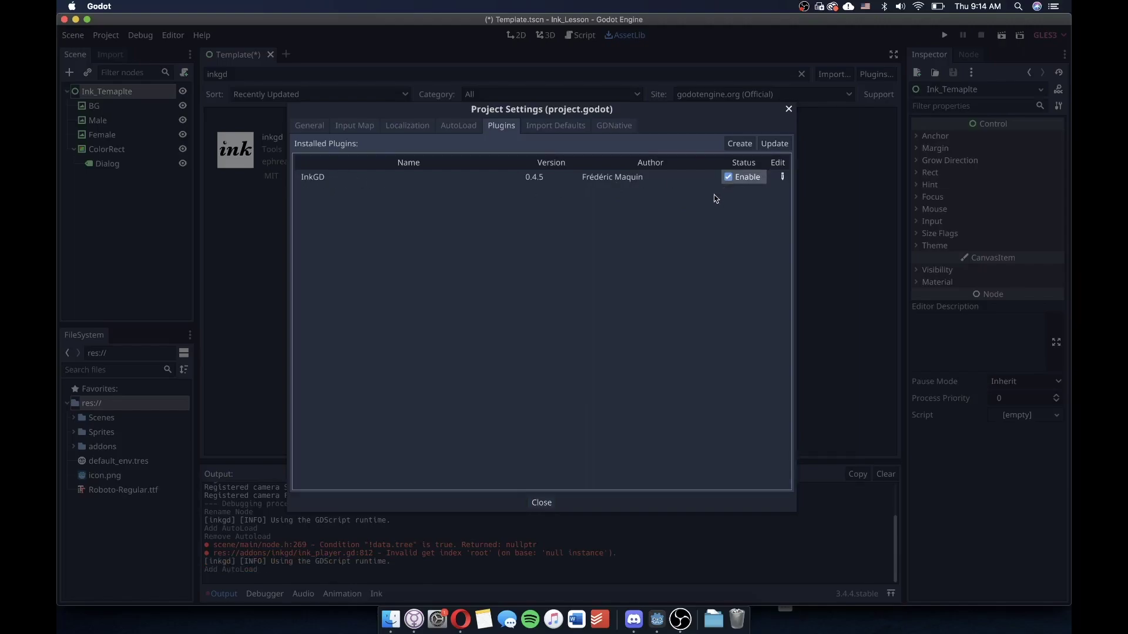
left_click(543, 507)
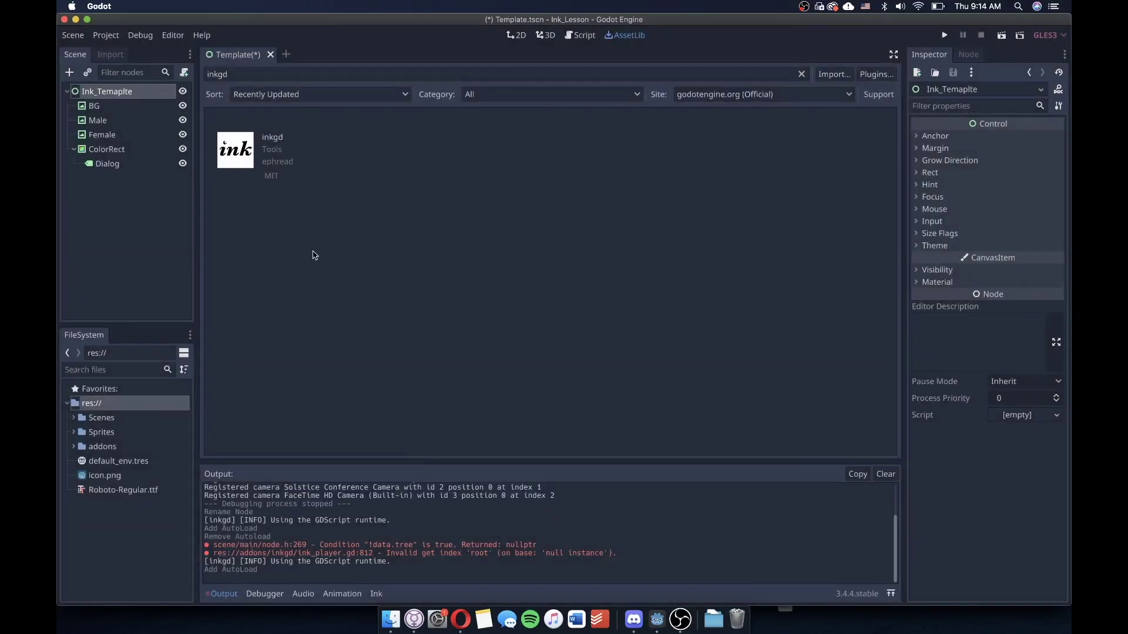
Expand addons and then inkgd in the FileSystem dock to list editor, mono, runtime and scripts.
left_click(94, 448)
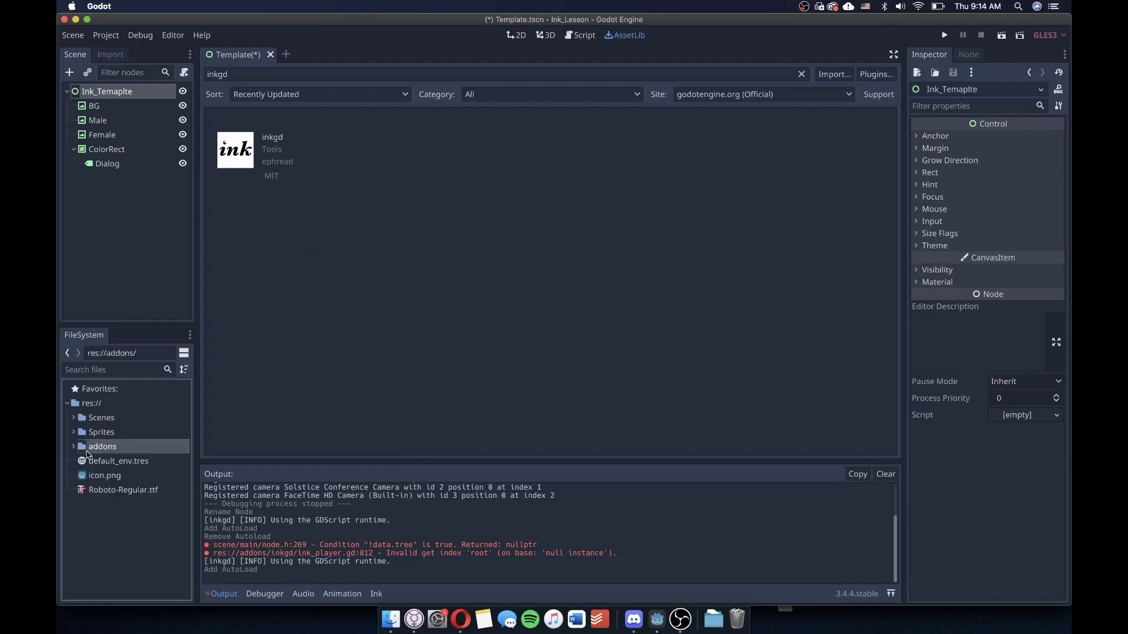
double_click(92, 451)
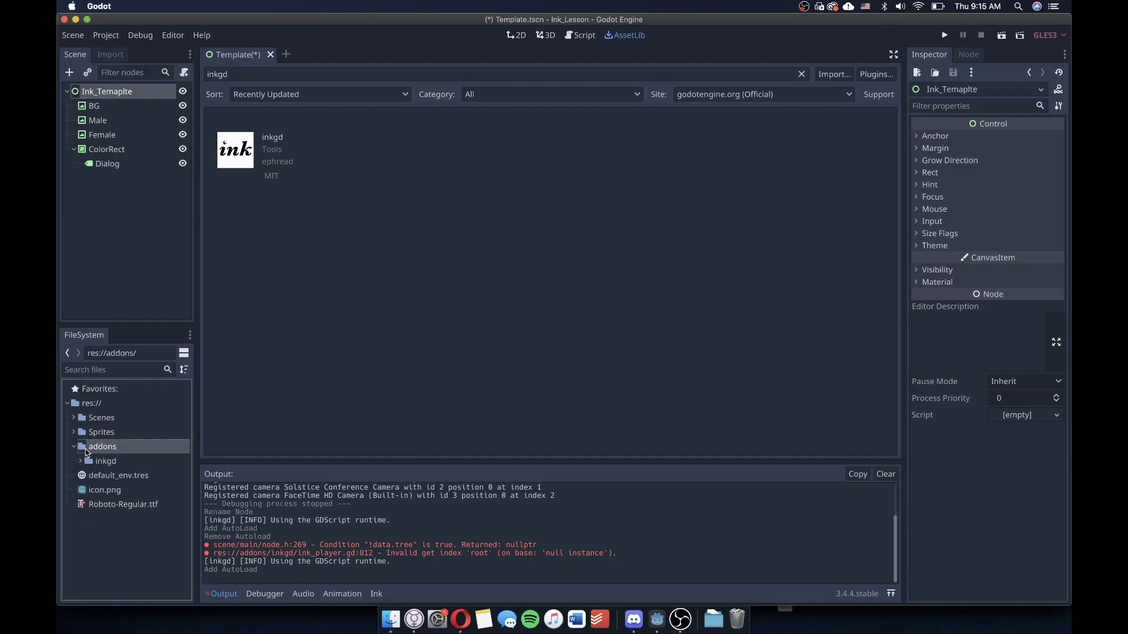
double_click(91, 464)
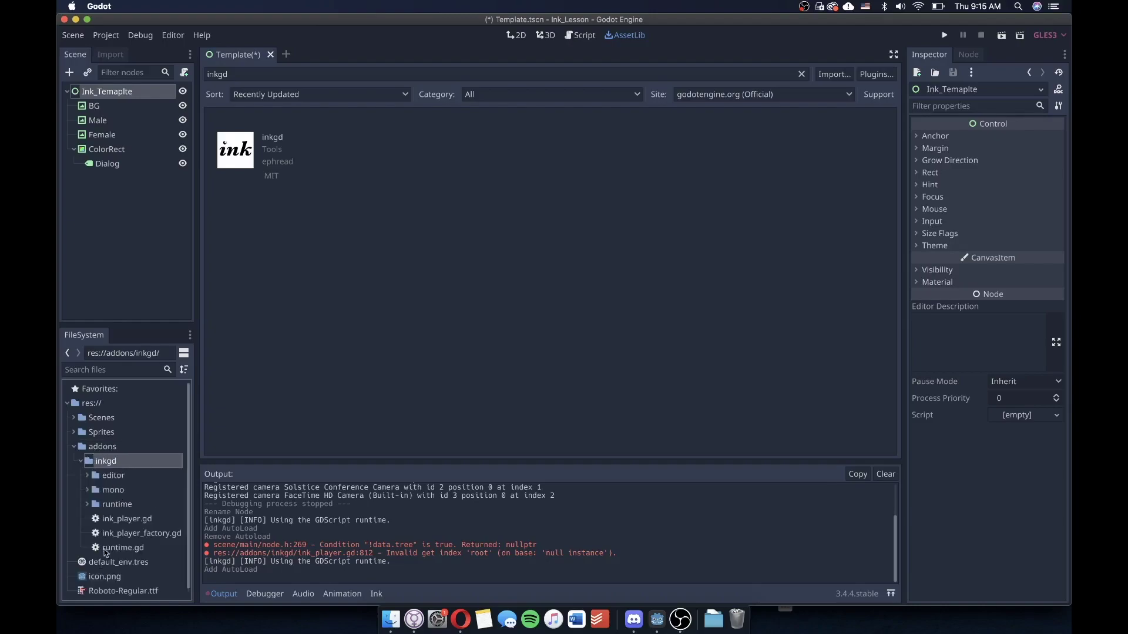
left_click(81, 463)
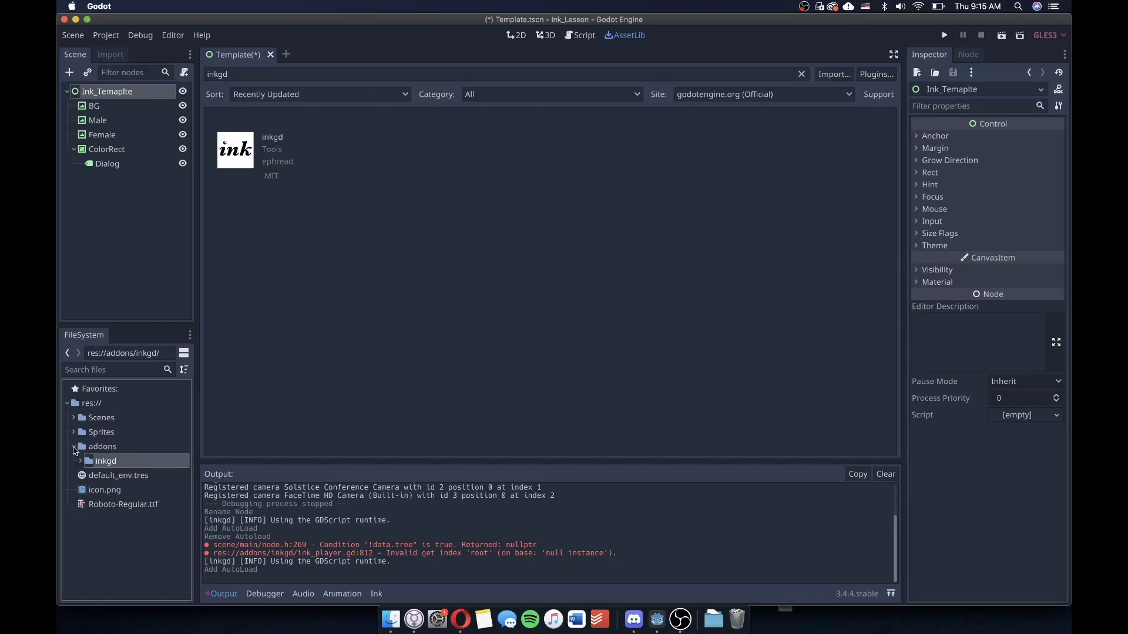
left_click(74, 447)
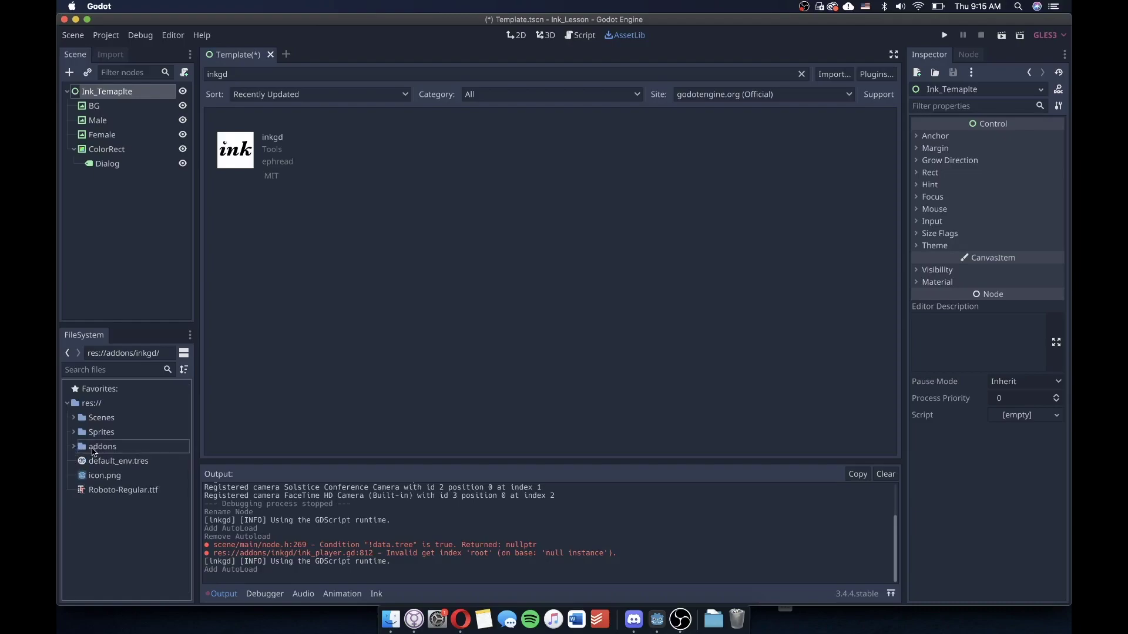
left_click(74, 449)
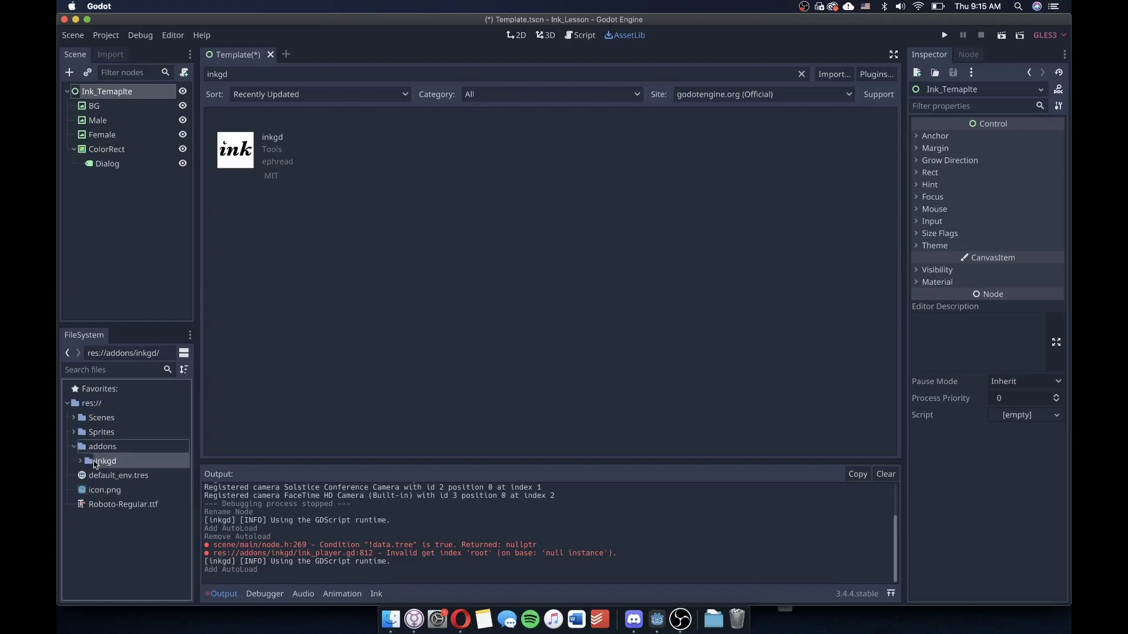
left_click(87, 463)
left_click(84, 462)
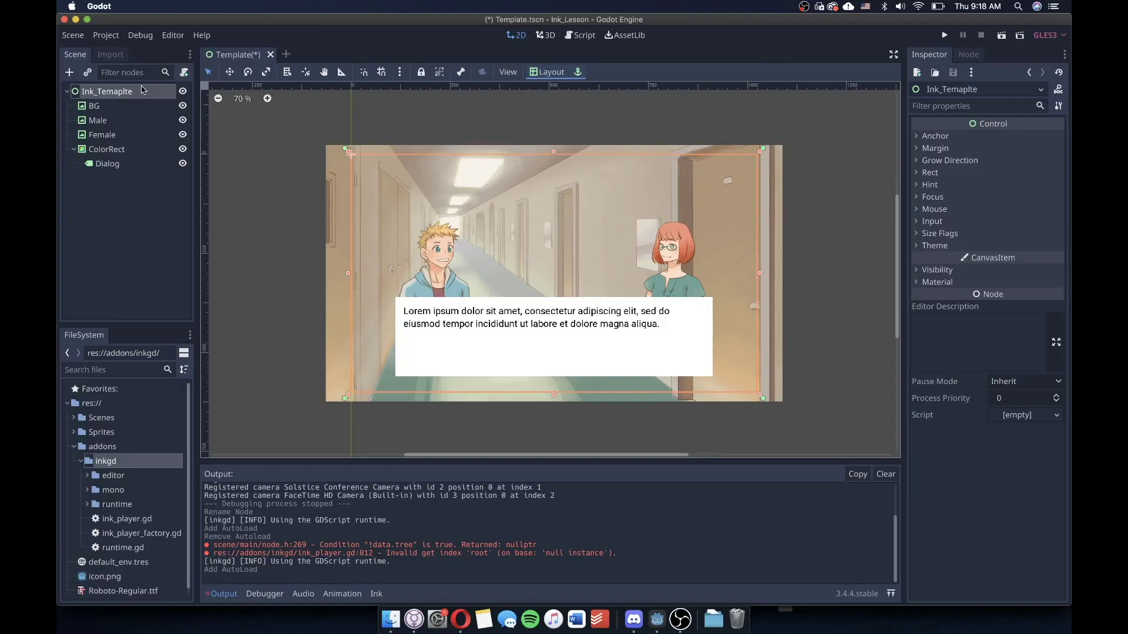
Reopen Project Settings at the AutoLoad list showing the __InkRuntime singleton.
left_click(106, 35)
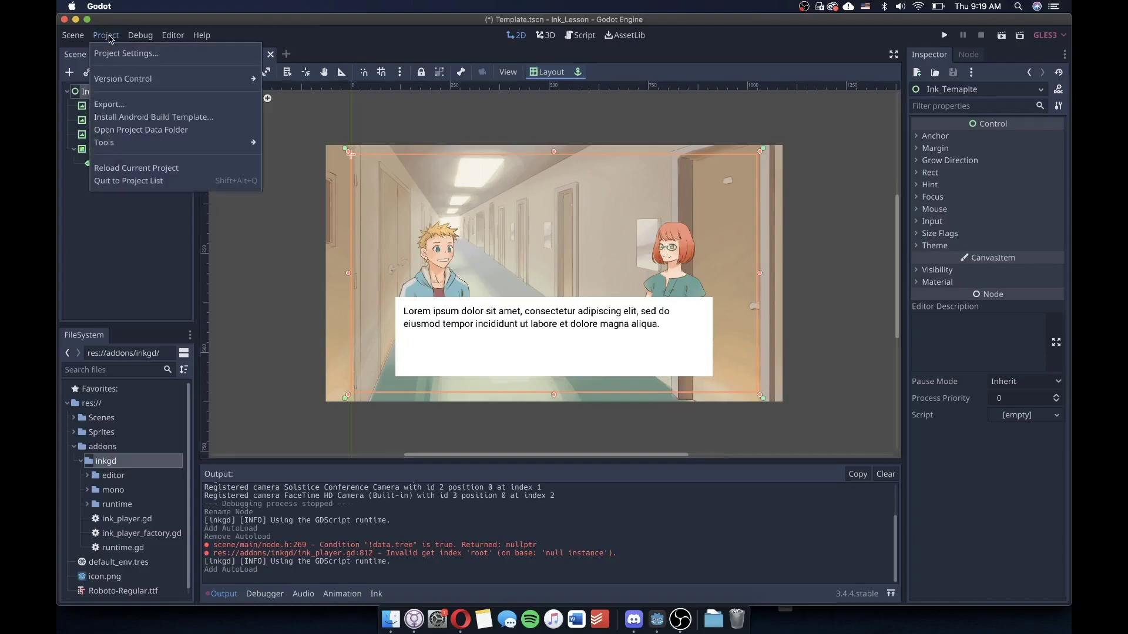
left_click(112, 51)
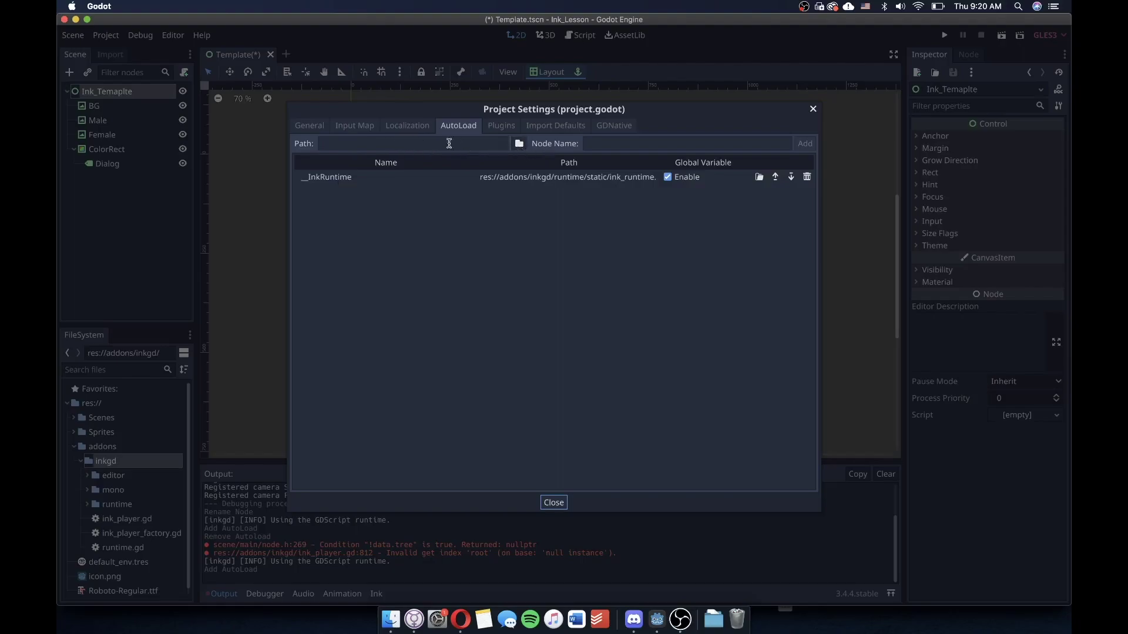
Browse to res://addons/inkgd/runtime/static and pick ink_runtime.gd as the autoload script.
left_click(520, 144)
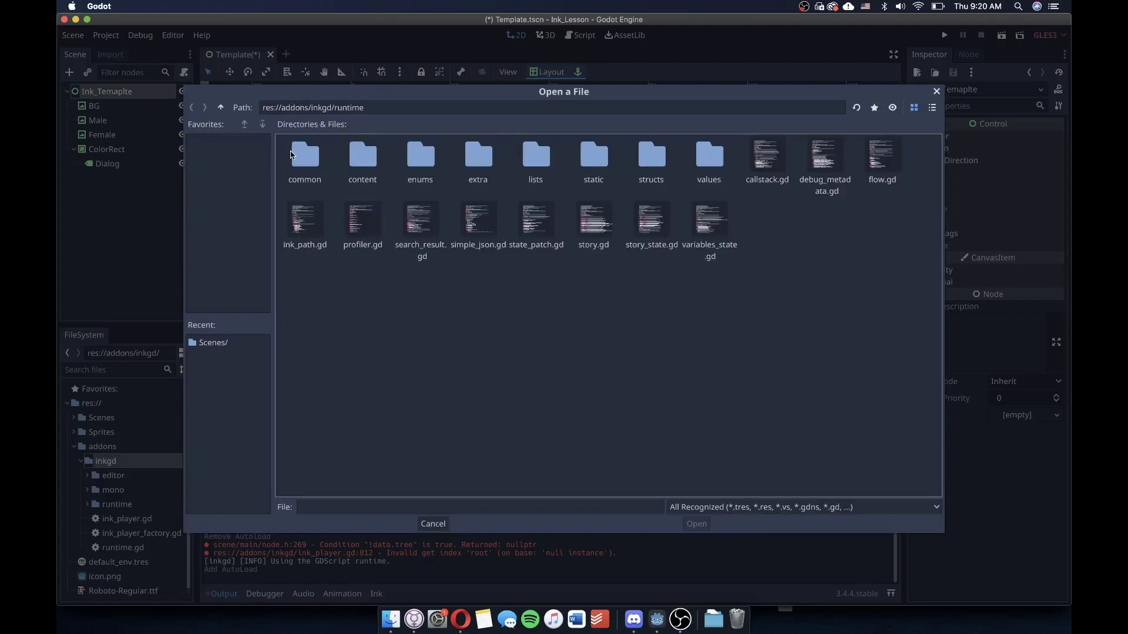
left_click(220, 107)
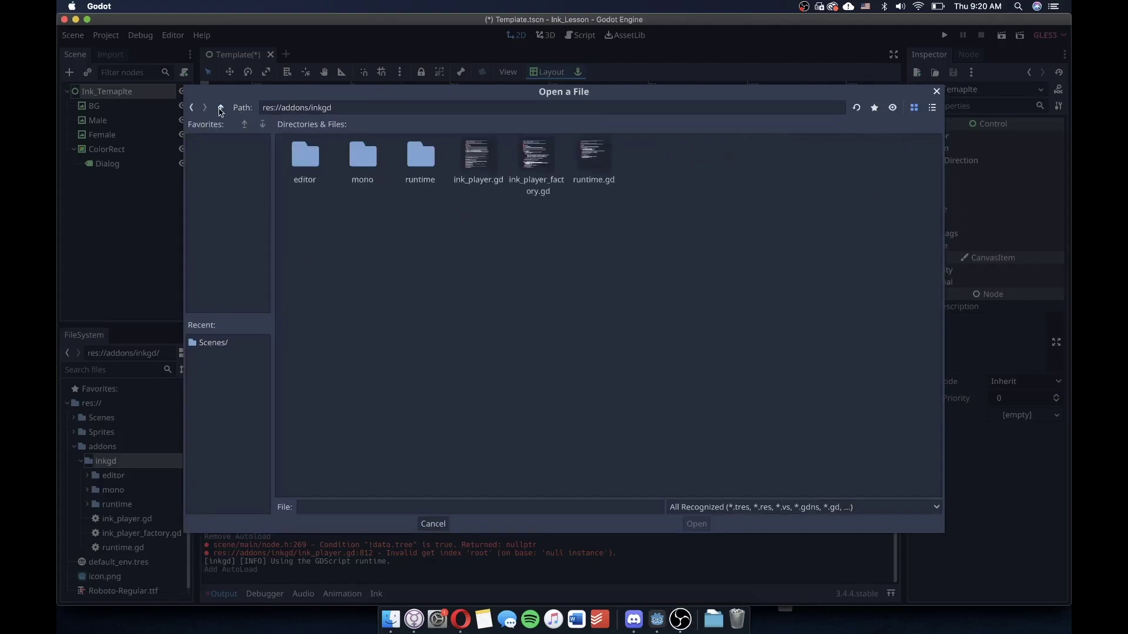
left_click(220, 108)
left_click(221, 108)
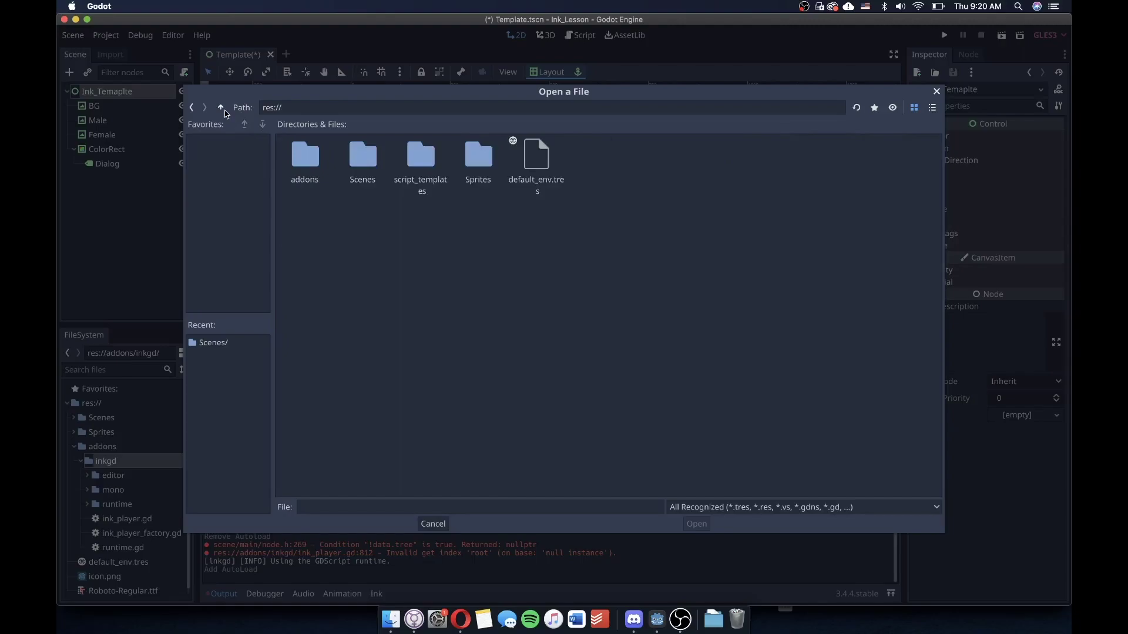
left_click(310, 160)
double_click(310, 160)
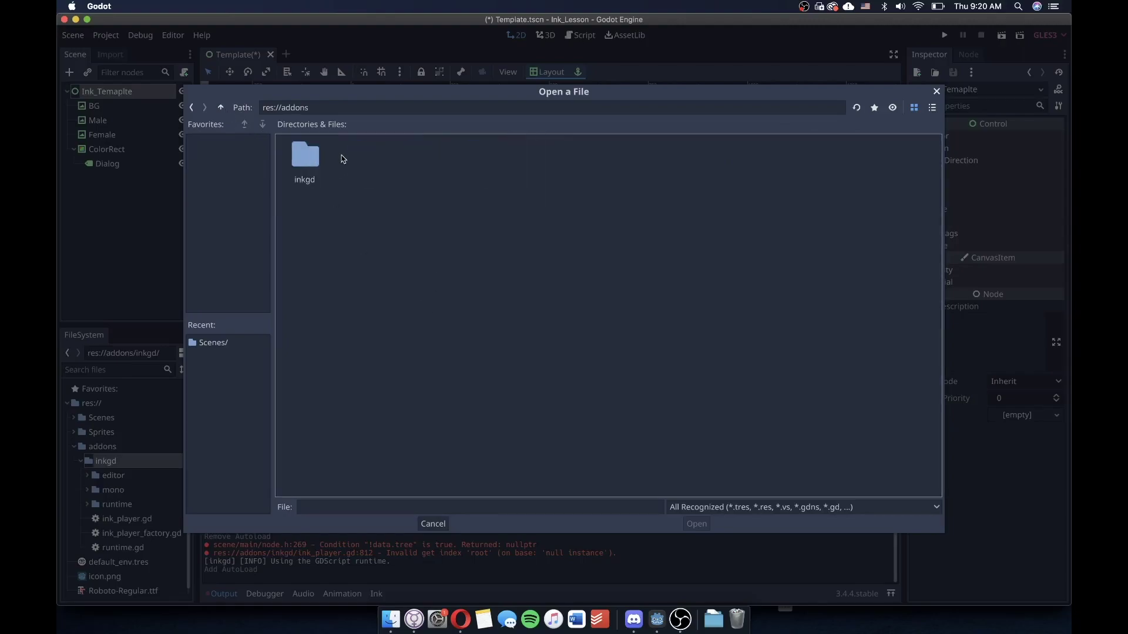
double_click(306, 163)
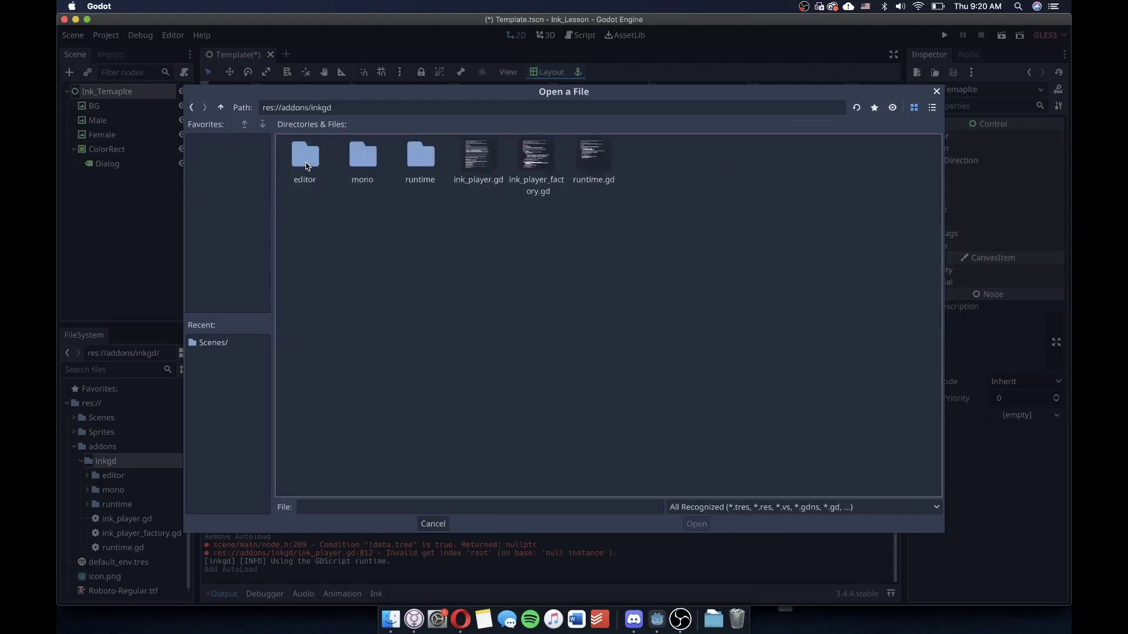
double_click(418, 158)
double_click(594, 164)
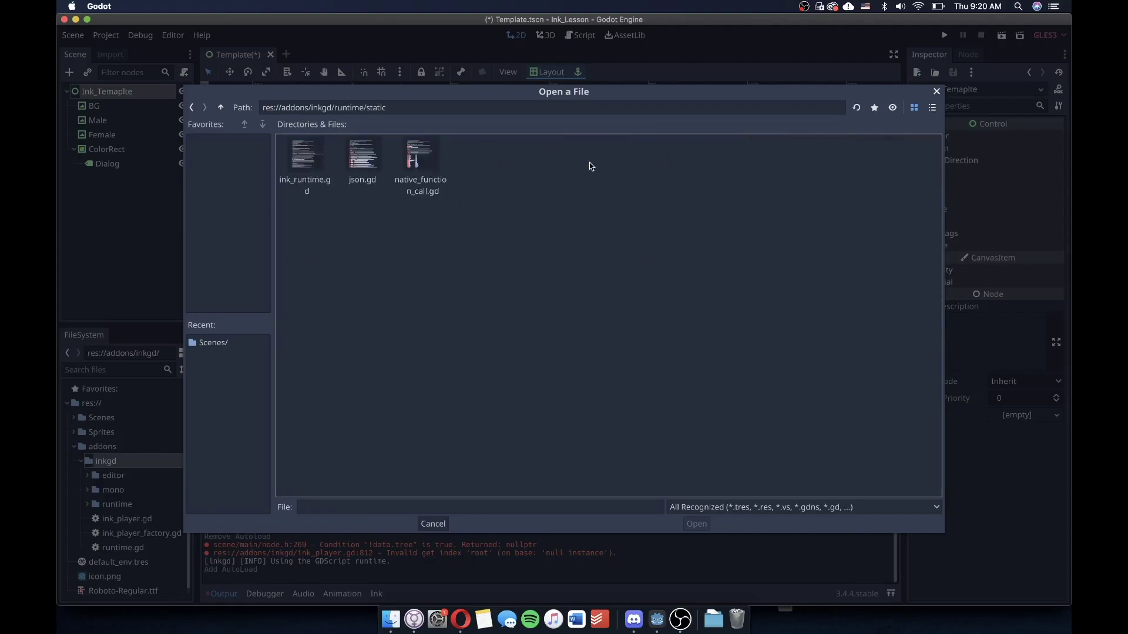
left_click(305, 159)
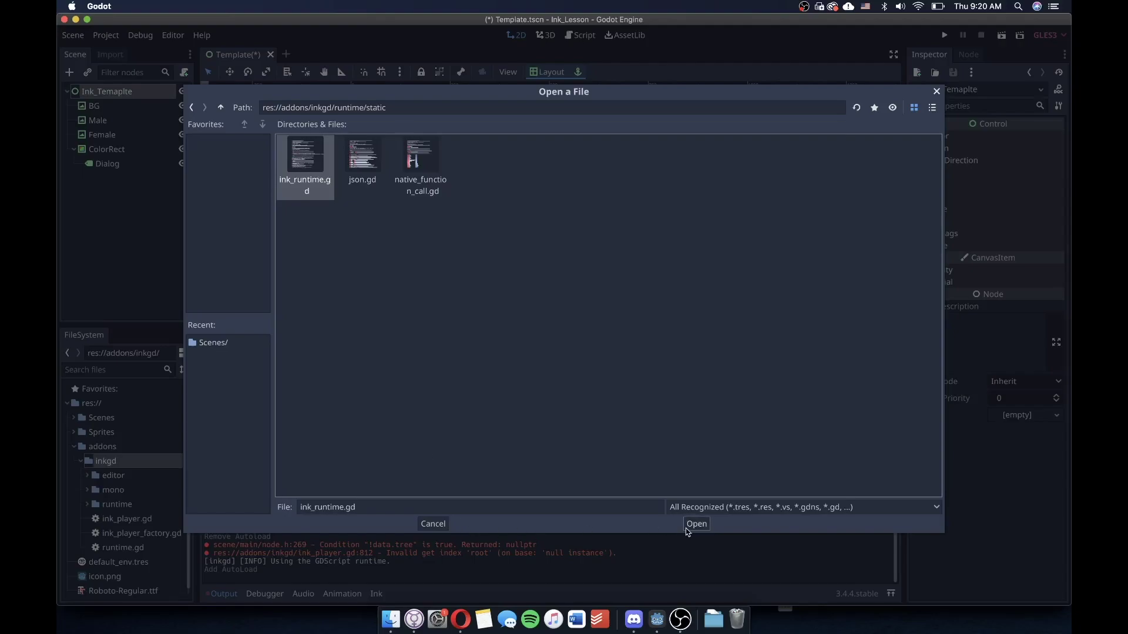
Confirm ink_runtime.gd and name the autoload node '__InkRunTime'.
left_click(434, 524)
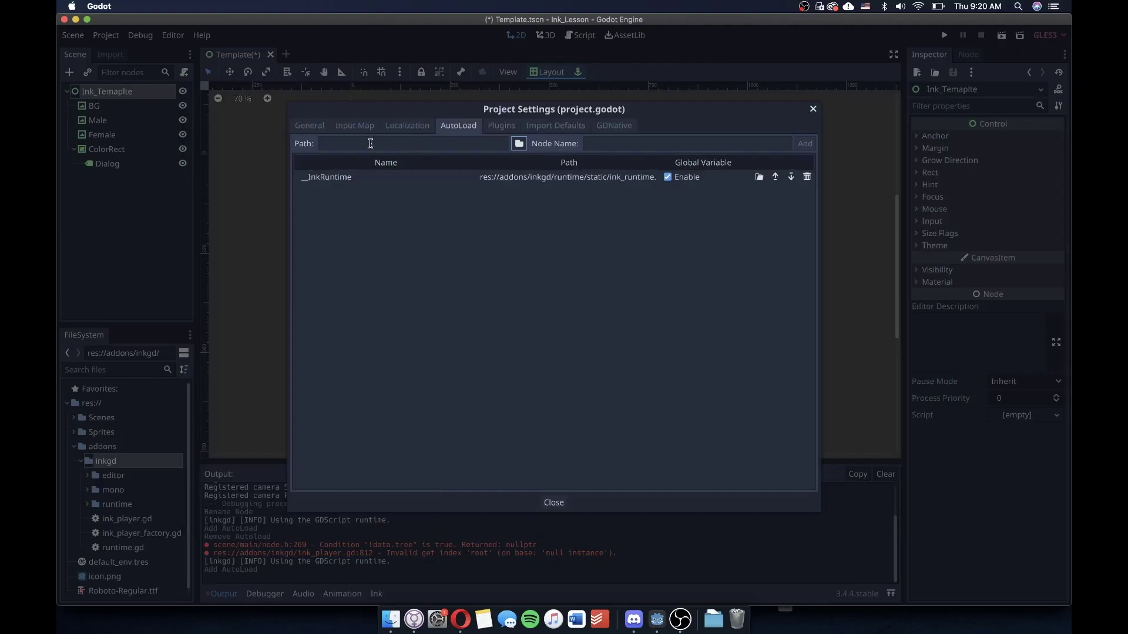
left_click(635, 143)
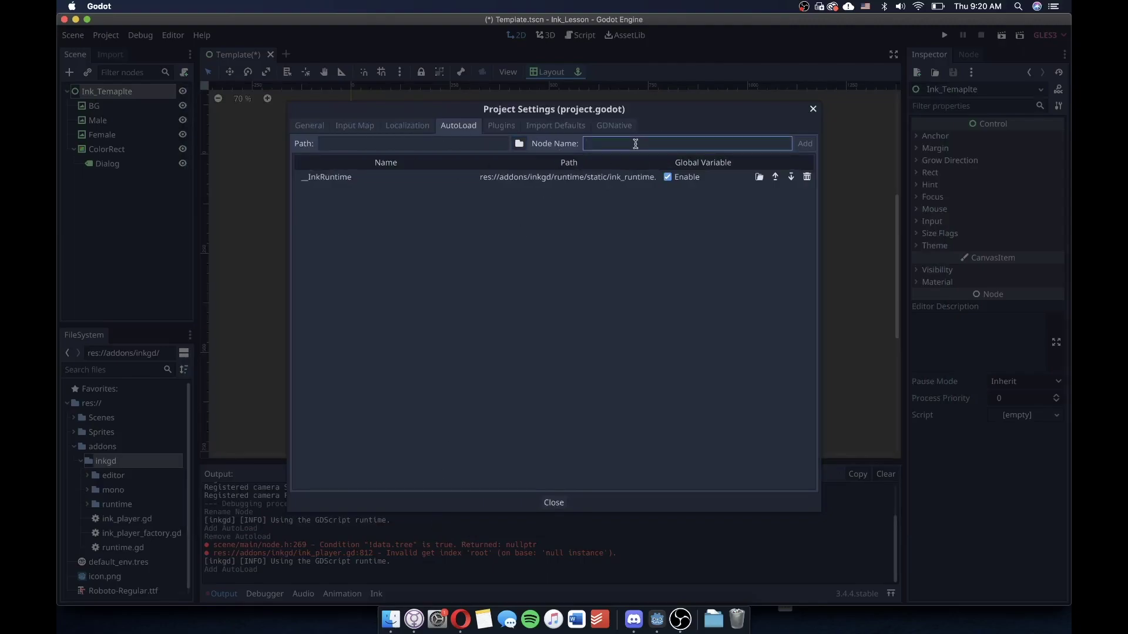
type("__InkRunTime")
left_click(589, 145)
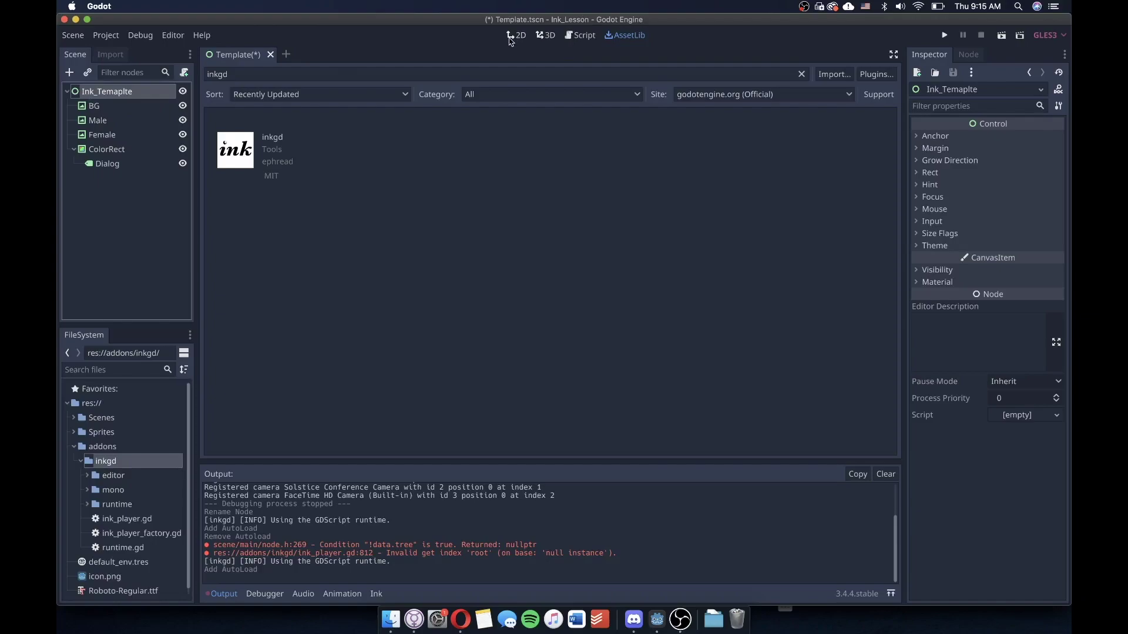
Switch to the 2D editor to view the hallway dialogue scene.
left_click(511, 37)
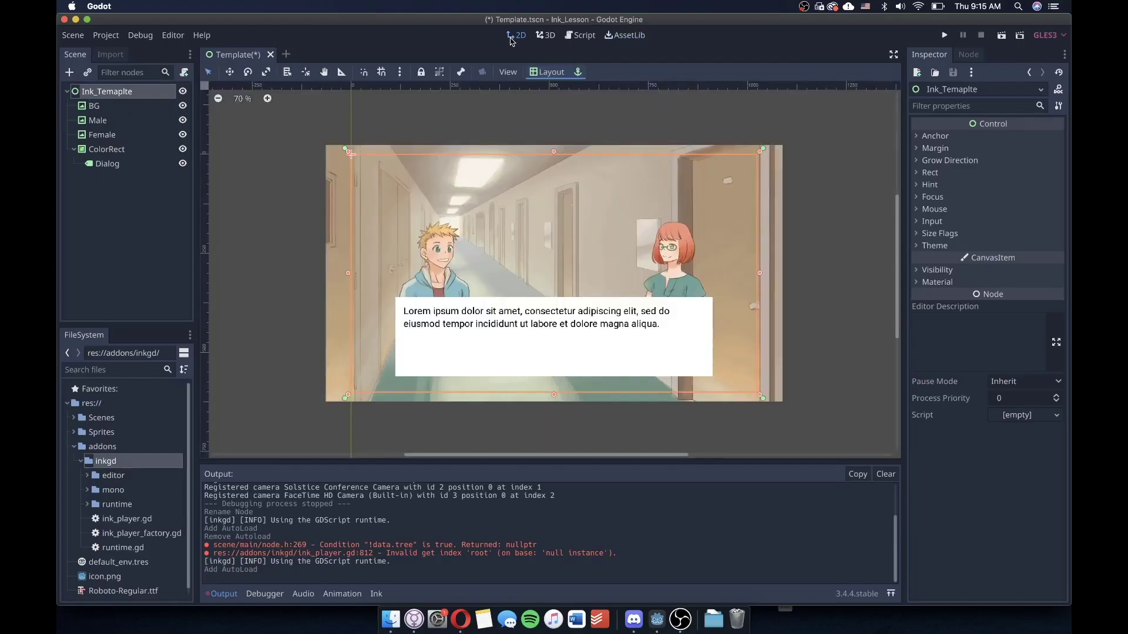